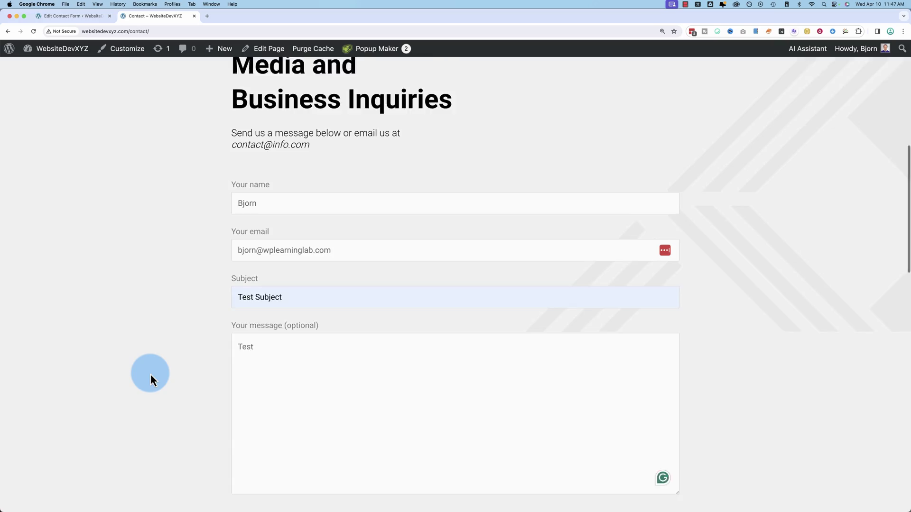
pyautogui.scroll(-2, 150, 374)
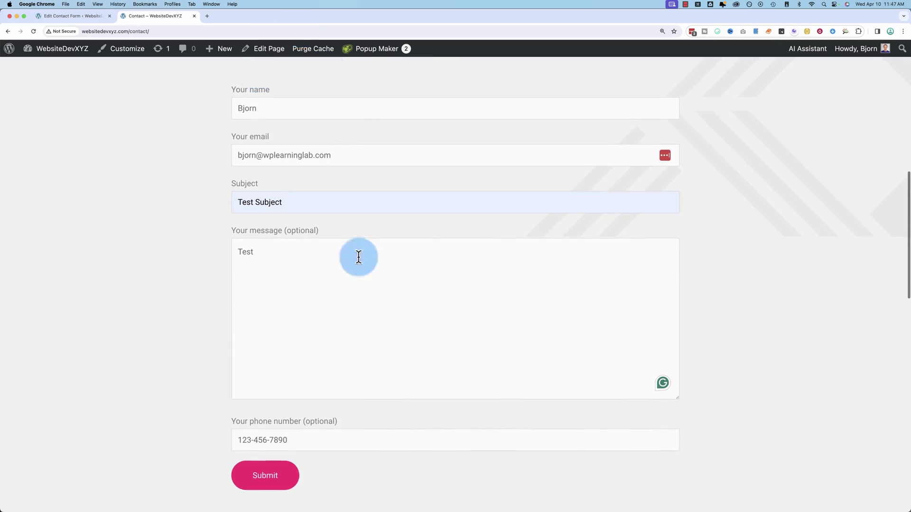
pyautogui.scroll(-3, 195, 350)
pyautogui.click(297, 337)
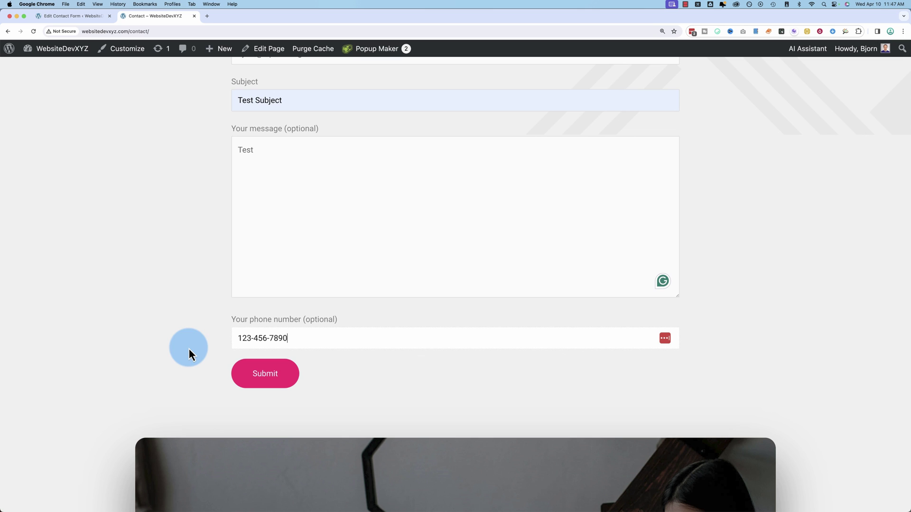
pyautogui.press('super+a')
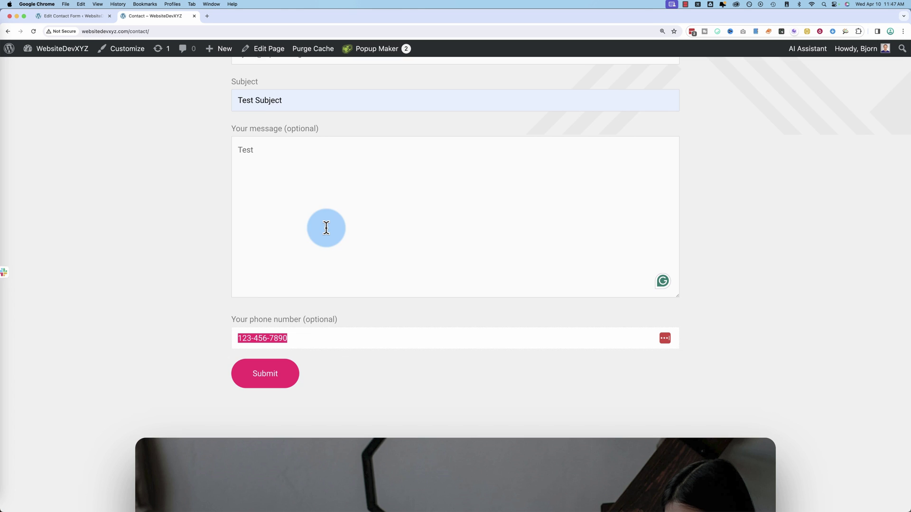
pyautogui.scroll(3, 196, 294)
pyautogui.moveTo(193, 103); pyautogui.dragTo(158, 375)
pyautogui.scroll(-2, 157, 368)
pyautogui.moveTo(332, 372); pyautogui.dragTo(221, 375)
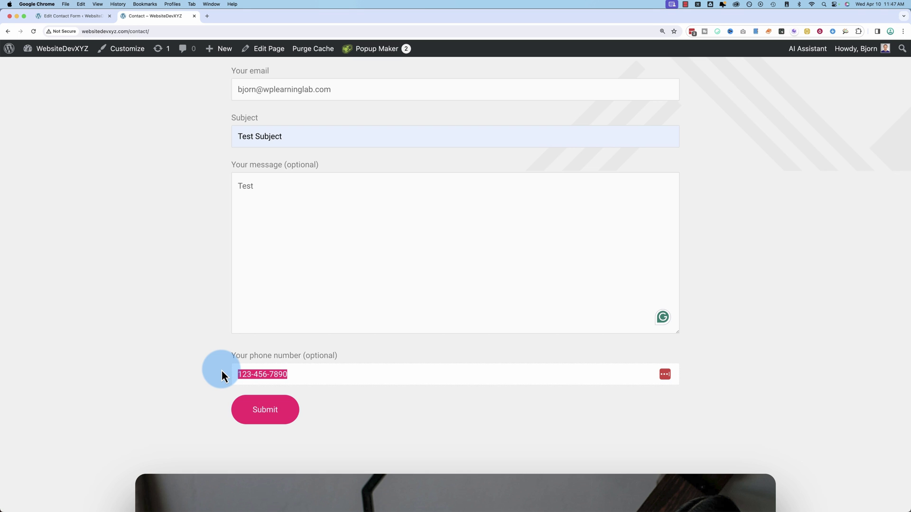
pyautogui.scroll(-3, 221, 372)
# Return to the admin, go to Contact > Contact Forms, and open the Untitled form
pyautogui.click(78, 18)
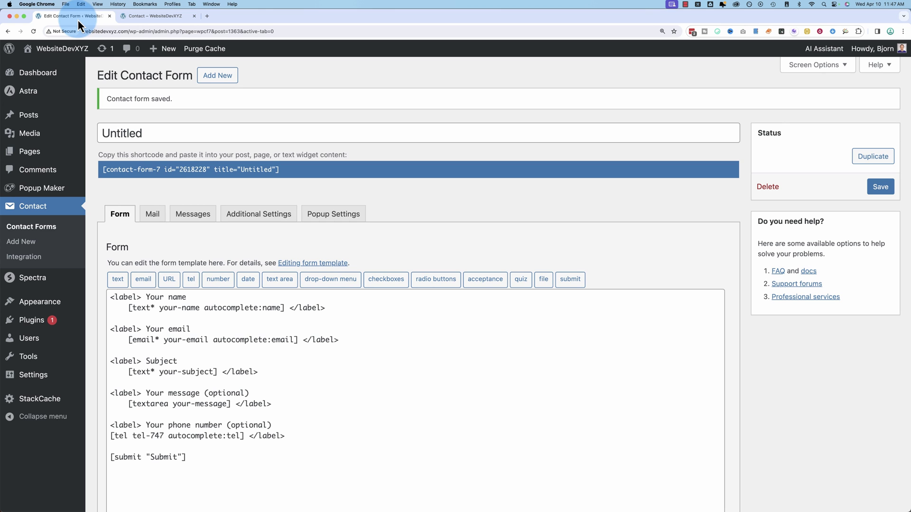
pyautogui.click(150, 200)
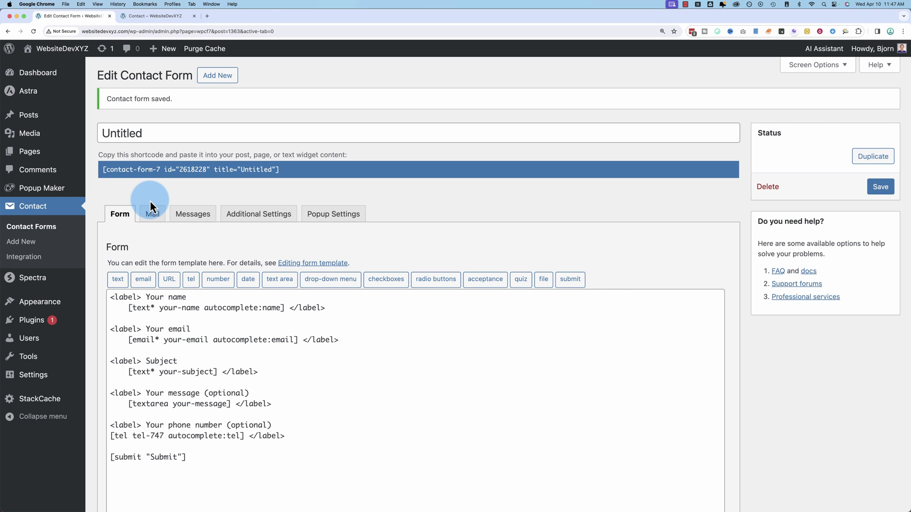
pyautogui.click(41, 231)
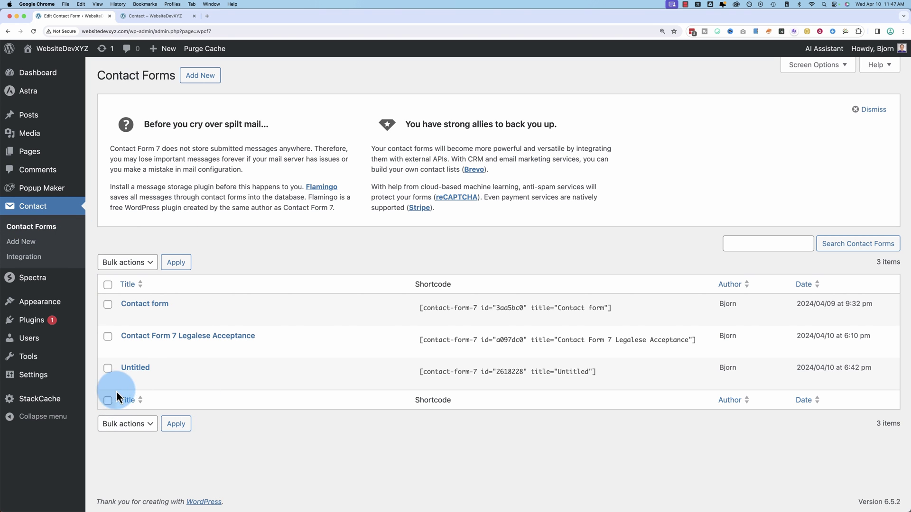
pyautogui.click(127, 381)
# Retitle the form 'Add Phone Field'
pyautogui.tripleClick(125, 101)
pyautogui.write('Add Phone Field')
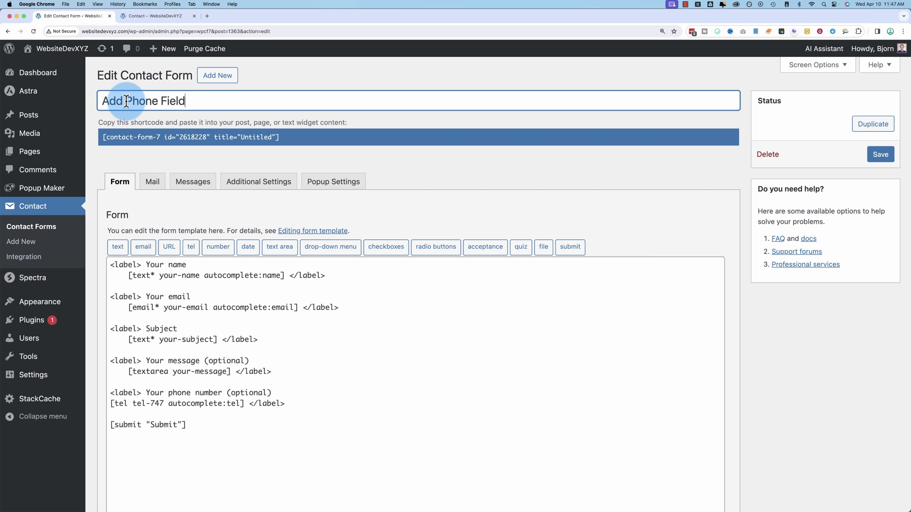
pyautogui.moveTo(190, 101); pyautogui.dragTo(98, 101)
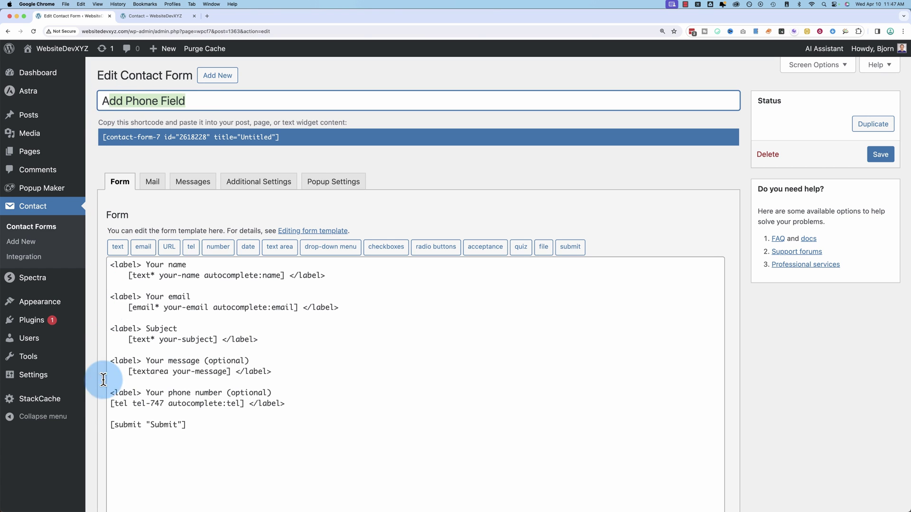
# Delete the two old phone number lines below the message field
pyautogui.moveTo(104, 382); pyautogui.dragTo(93, 397)
pyautogui.press('BackSpace')
pyautogui.press('BackSpace')
pyautogui.press('BackSpace')
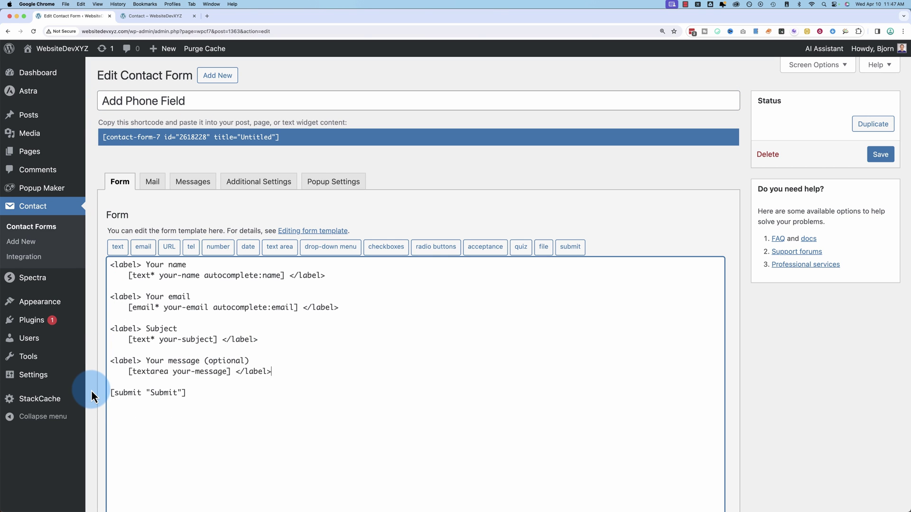
pyautogui.click(262, 382)
pyautogui.press('Return')
pyautogui.press('Return')
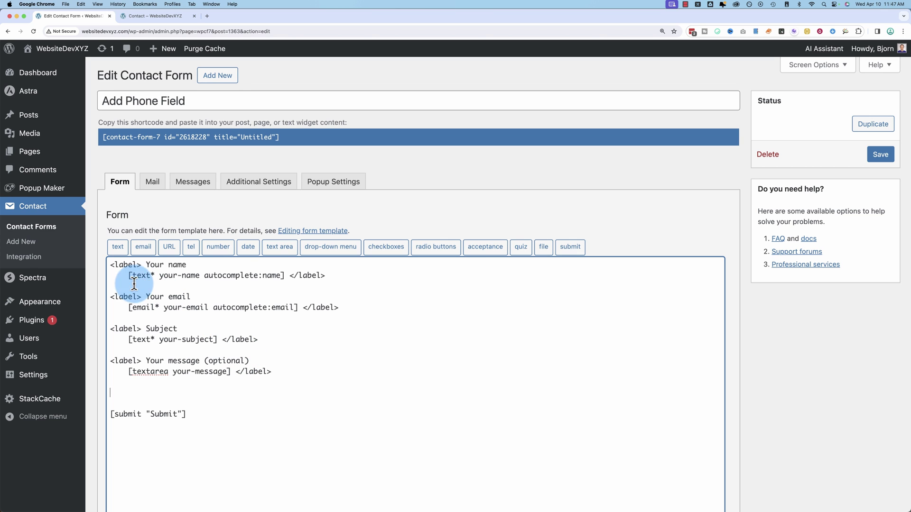
# Review the name, email, subject and message fields and remove the extra blank lines above submit
pyautogui.moveTo(110, 264); pyautogui.dragTo(317, 271)
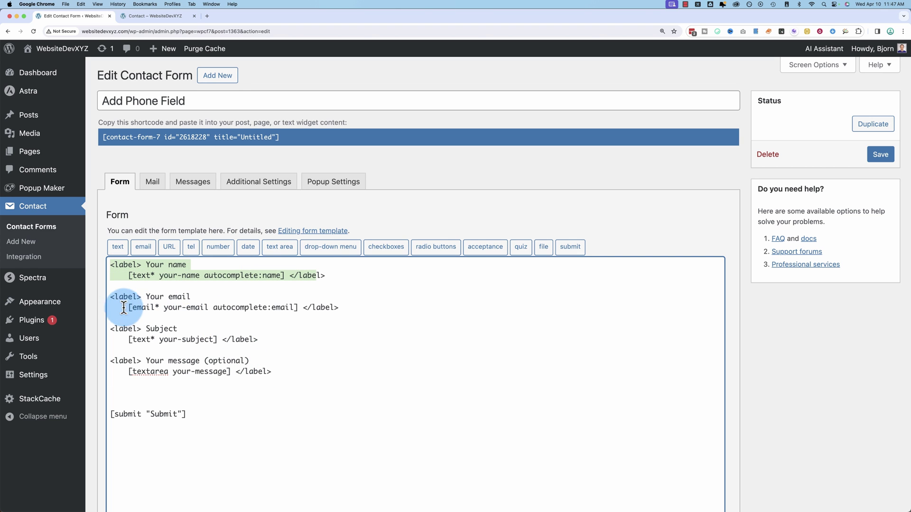
pyautogui.moveTo(110, 296); pyautogui.dragTo(307, 307)
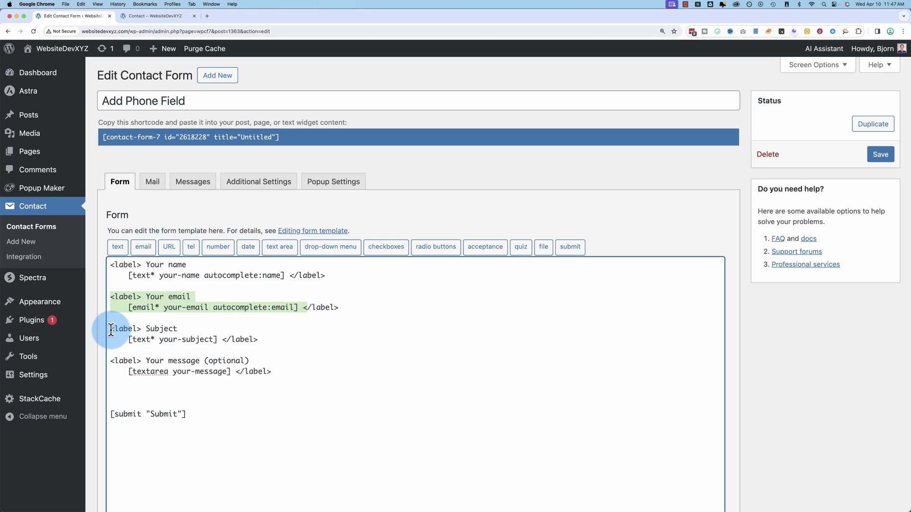
pyautogui.moveTo(111, 329); pyautogui.dragTo(256, 340)
pyautogui.doubleClick(165, 329)
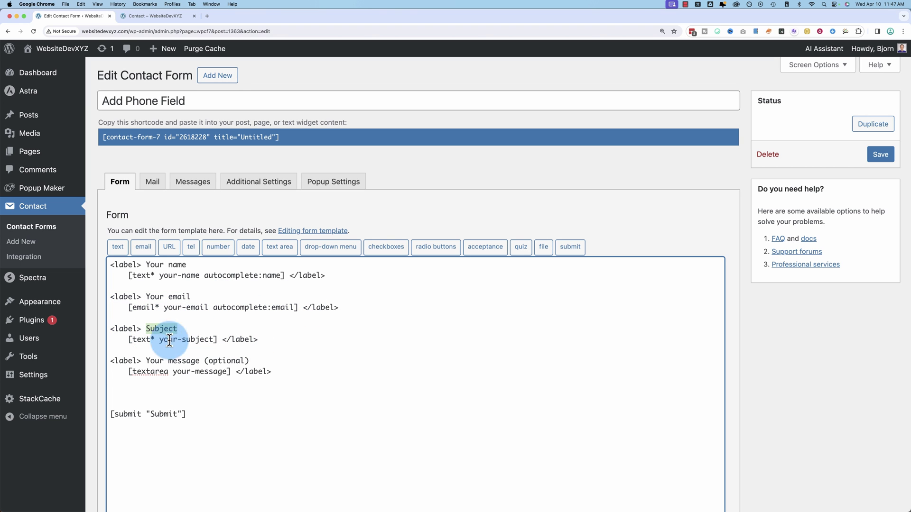
pyautogui.moveTo(111, 361); pyautogui.dragTo(288, 374)
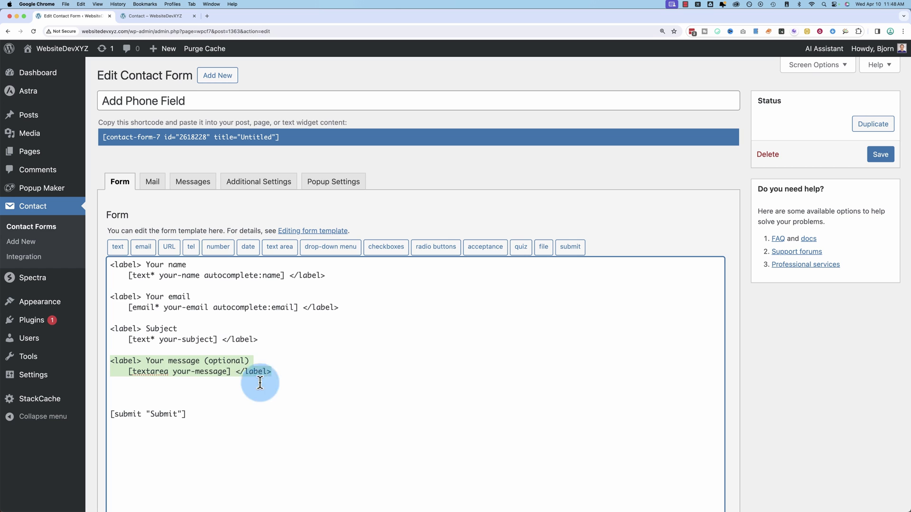
pyautogui.click(238, 389)
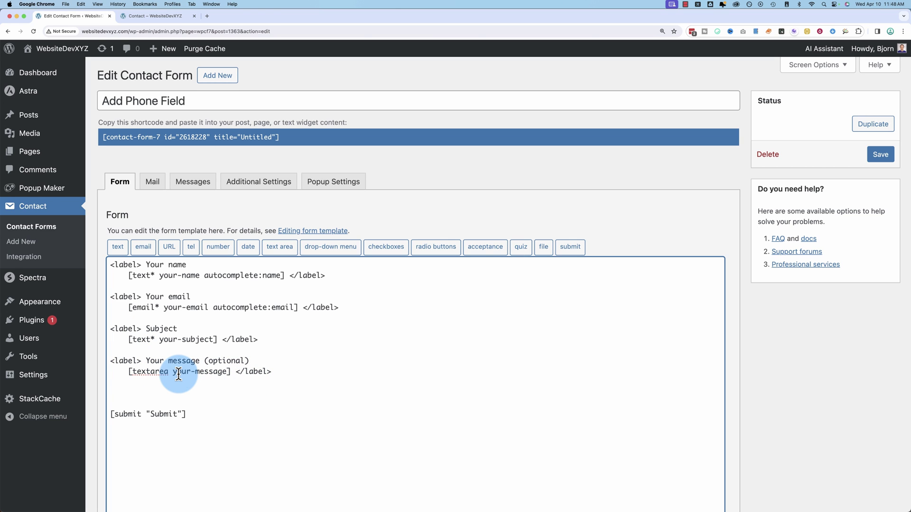
pyautogui.press('BackSpace')
pyautogui.press('BackSpace')
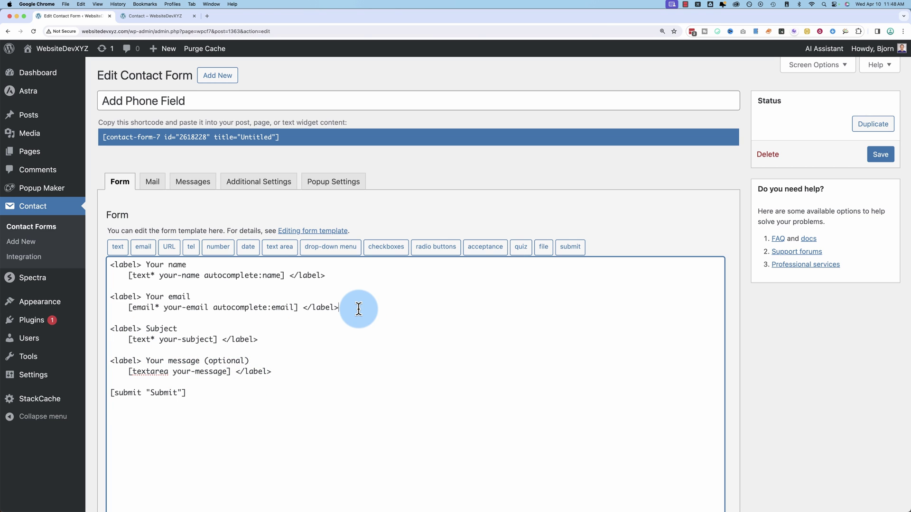
# Copy the '<label> Your email' line onto a new blank line below the email block
pyautogui.click(358, 309)
pyautogui.press('Return')
pyautogui.press('Return')
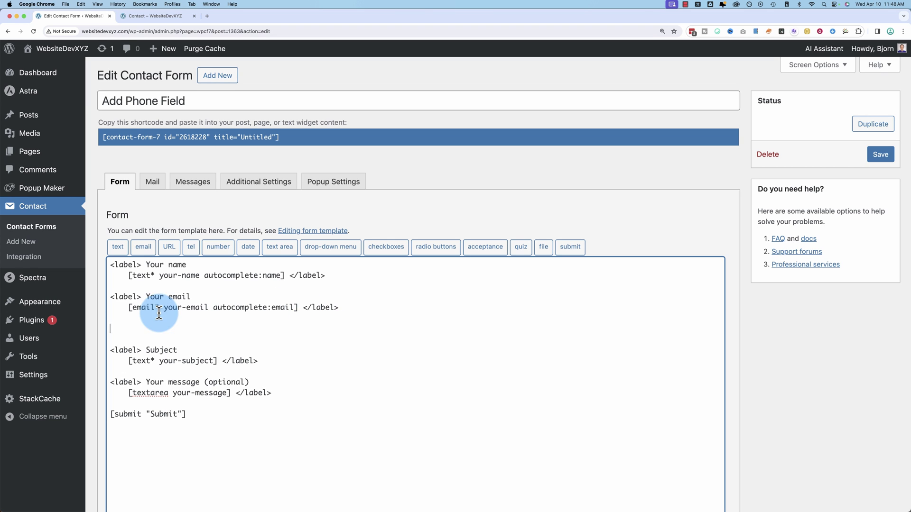
pyautogui.moveTo(108, 299); pyautogui.dragTo(193, 294)
pyautogui.rightClick(167, 297)
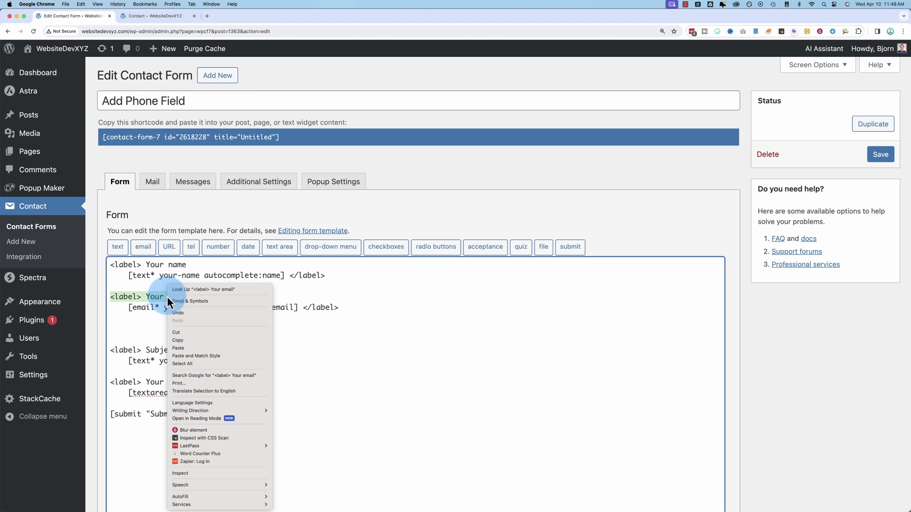
pyautogui.click(187, 339)
pyautogui.click(133, 332)
pyautogui.rightClick(124, 325)
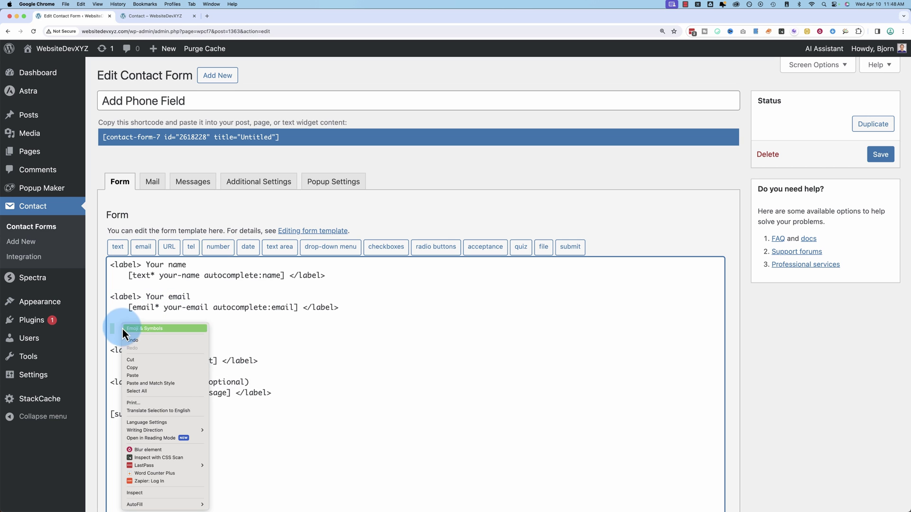
pyautogui.click(141, 375)
pyautogui.press('Return')
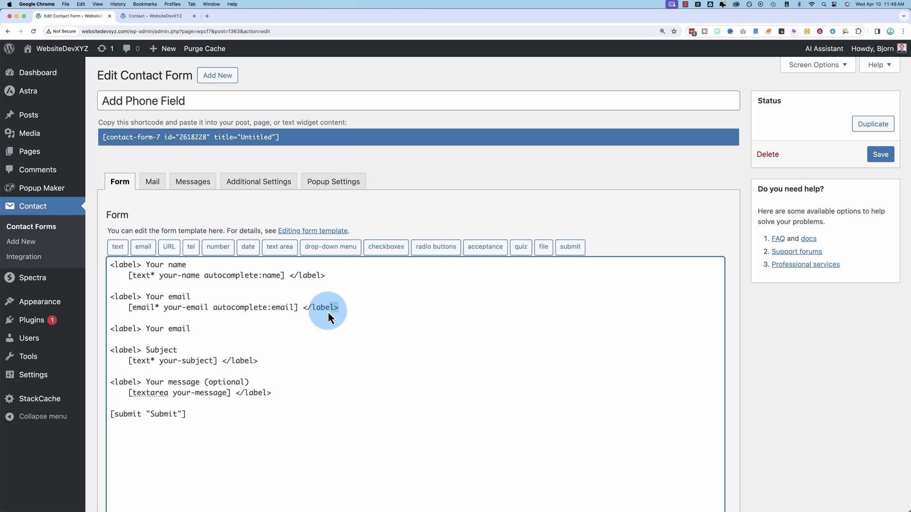
# Paste a closing </label> below it and change the label text to 'Your phone number'
pyautogui.rightClick(307, 311)
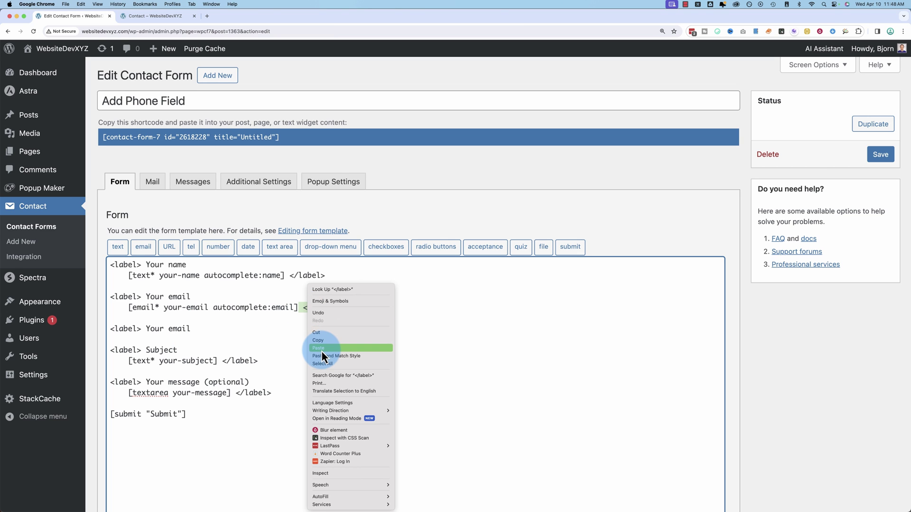
pyautogui.click(320, 341)
pyautogui.click(231, 330)
pyautogui.press('Return')
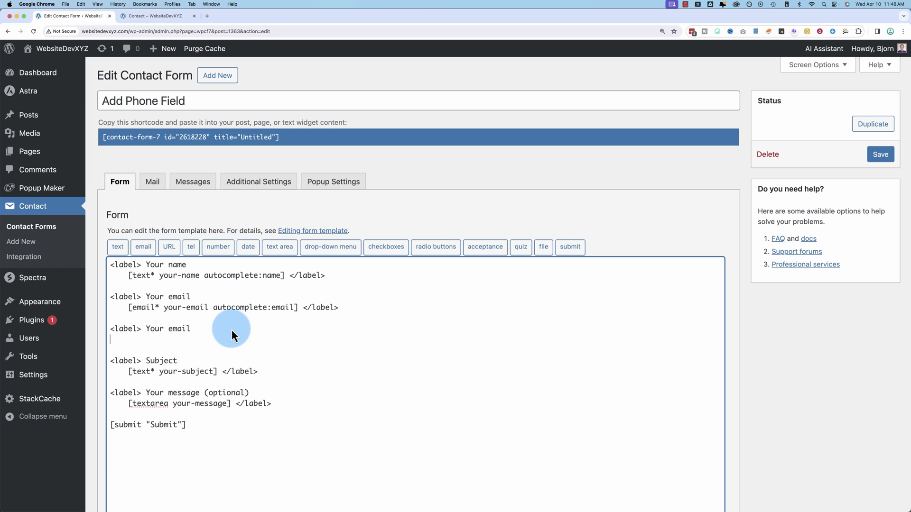
pyautogui.rightClick(199, 340)
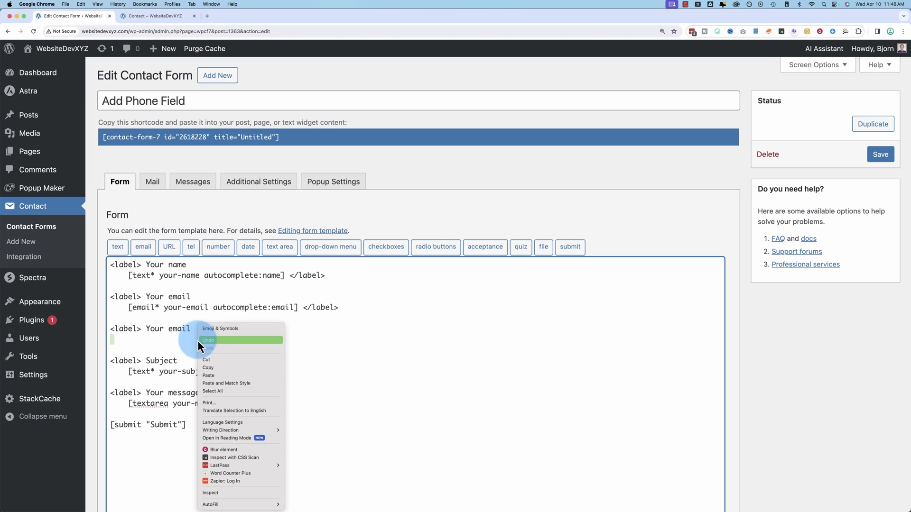
pyautogui.click(220, 378)
pyautogui.press('Return')
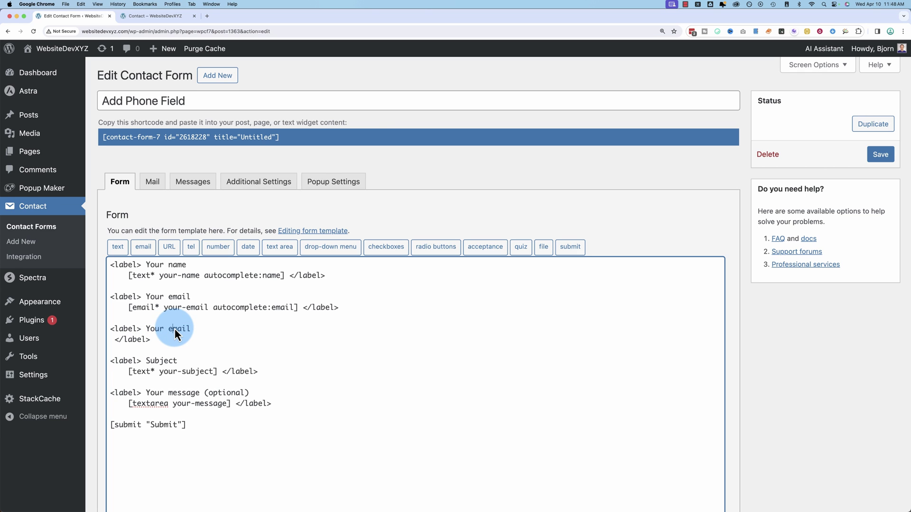
pyautogui.write('phone number')
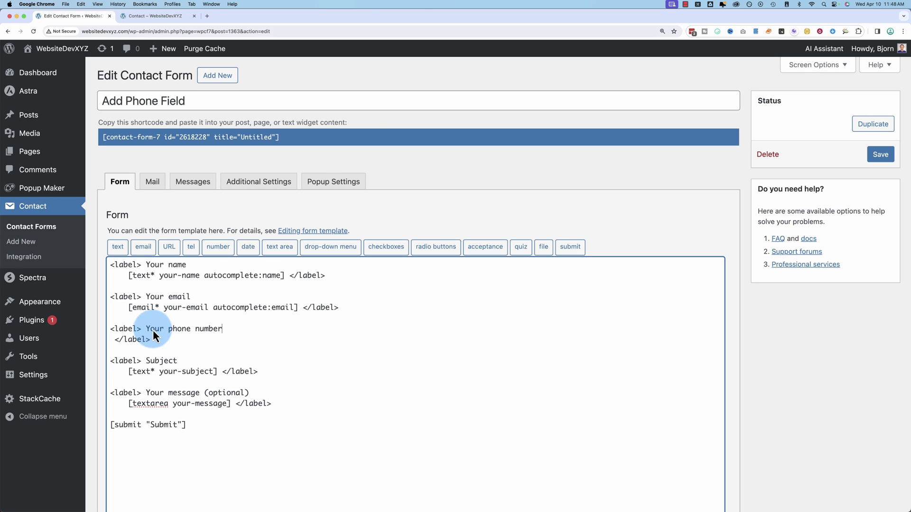
pyautogui.click(115, 344)
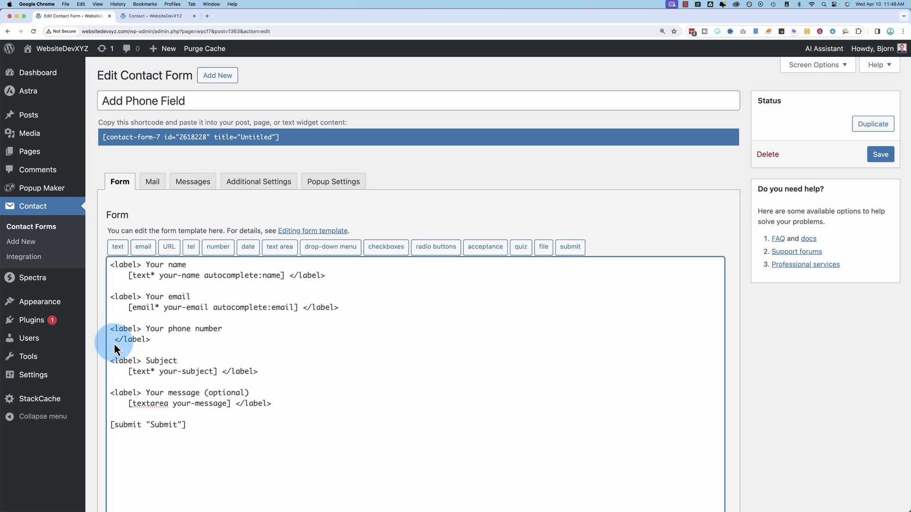
pyautogui.click(191, 247)
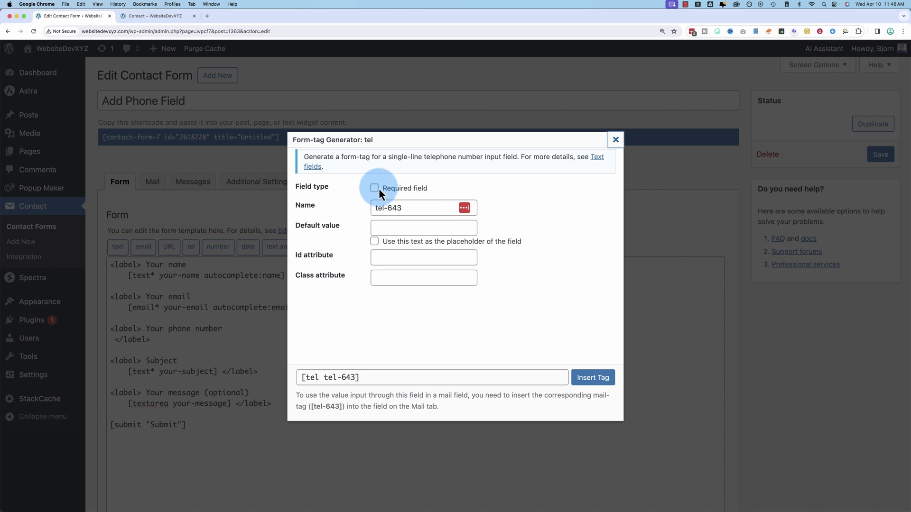
pyautogui.click(407, 207)
pyautogui.moveTo(375, 207); pyautogui.dragTo(382, 210)
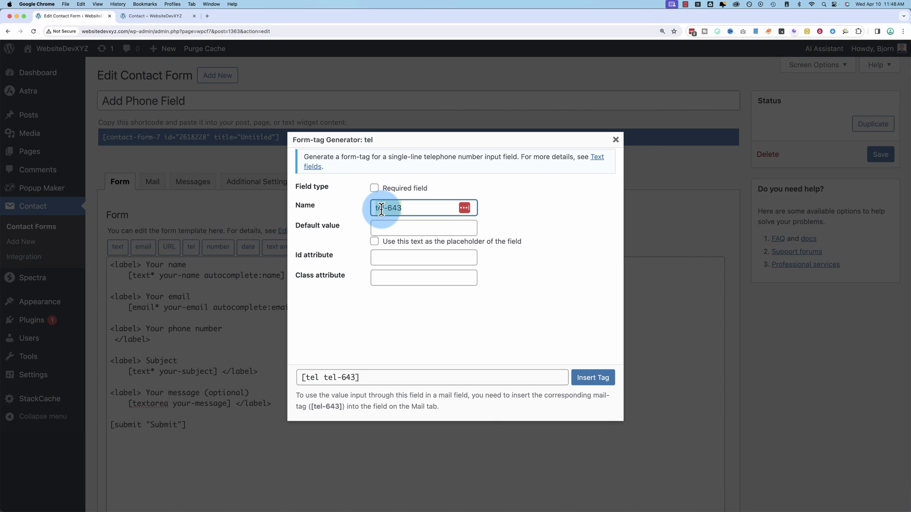
pyautogui.moveTo(381, 208); pyautogui.dragTo(386, 223)
pyautogui.click(388, 227)
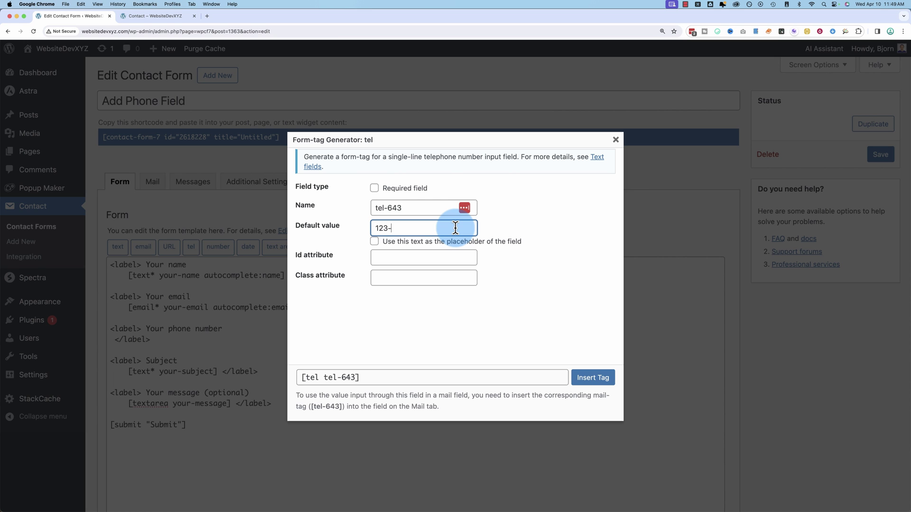
pyautogui.write('123-456-7890')
pyautogui.click(375, 242)
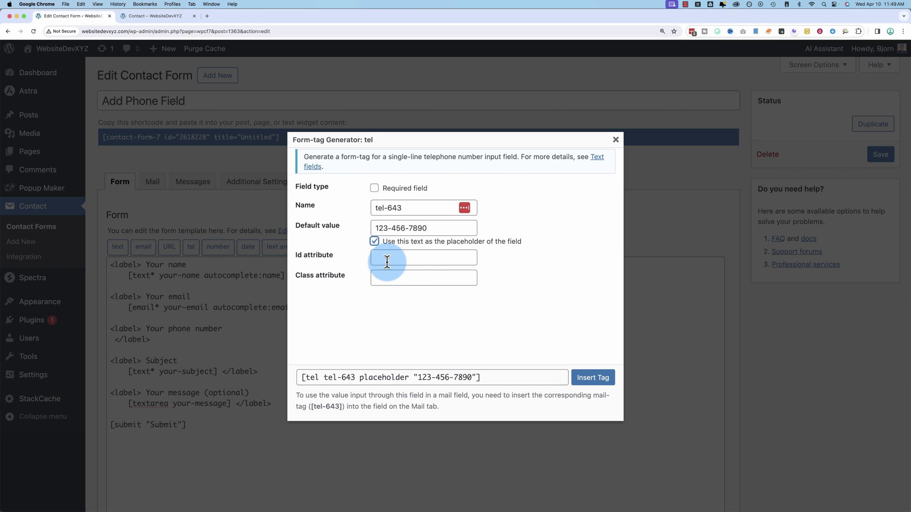
# Insert the tel-643 tag into the phone label block and save the form
pyautogui.click(387, 261)
pyautogui.click(389, 279)
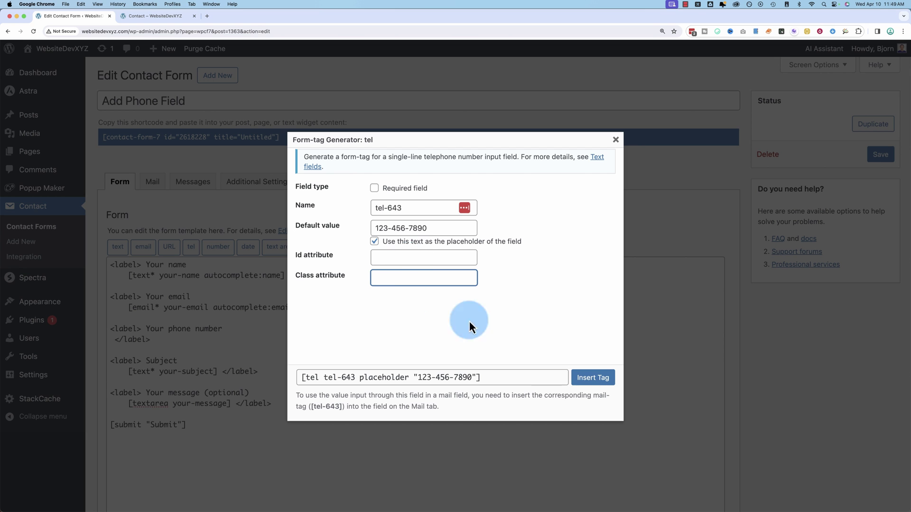
pyautogui.click(436, 367)
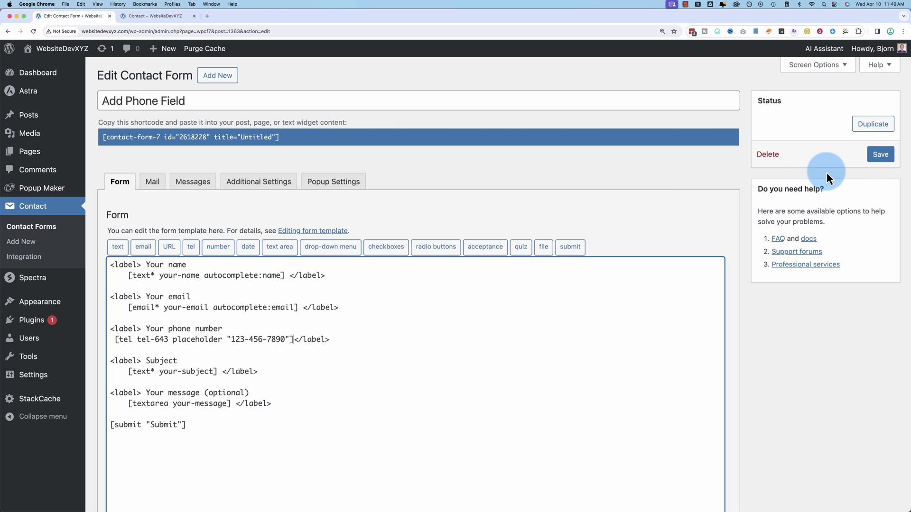
pyautogui.click(156, 17)
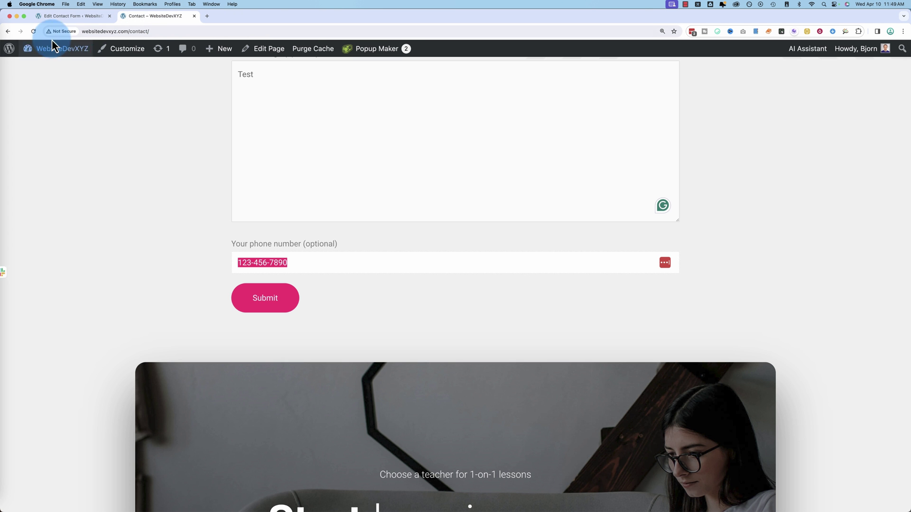
# Reload the Contact page, type a test number into the new phone field, then return to the editor
pyautogui.click(33, 32)
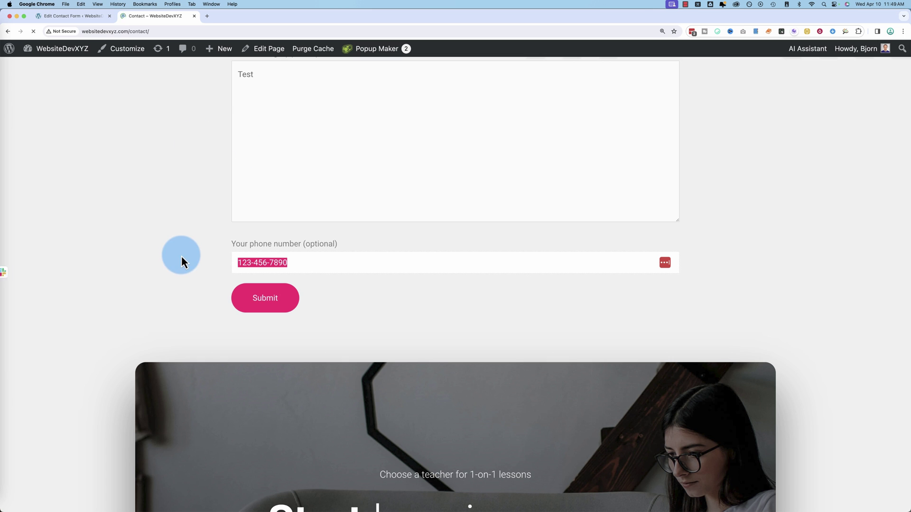
pyautogui.scroll(1, 190, 329)
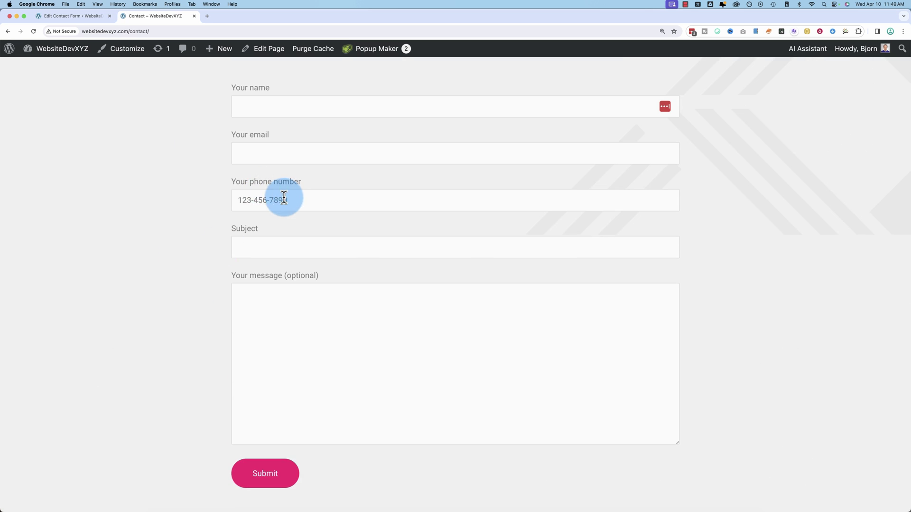
pyautogui.click(246, 202)
pyautogui.write('efe')
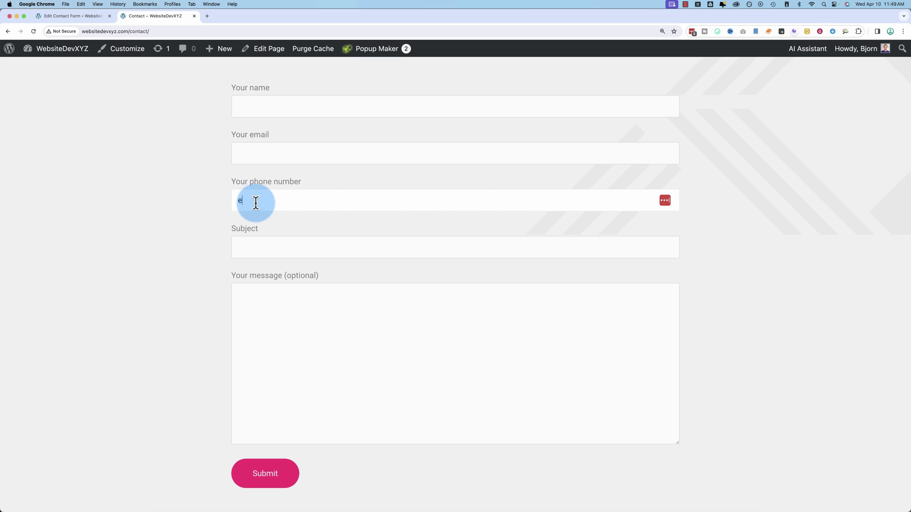
pyautogui.press('BackSpace')
pyautogui.press('BackSpace')
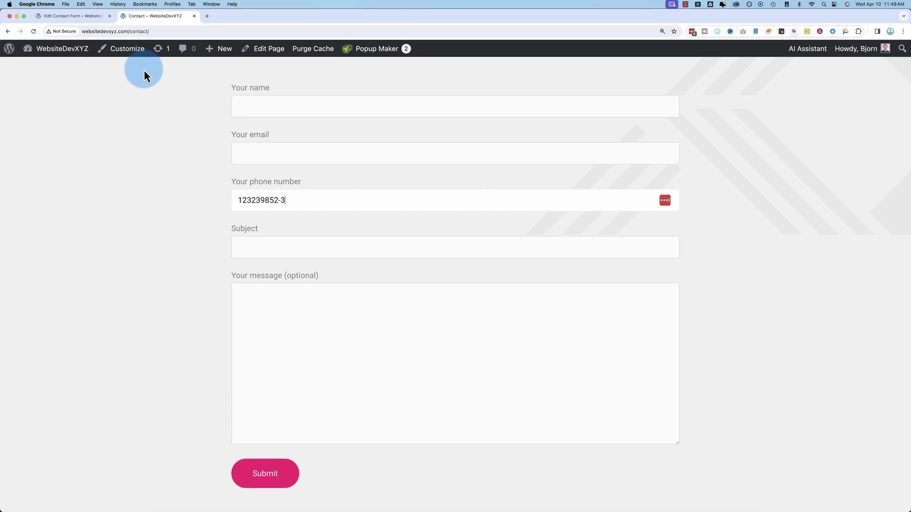
pyautogui.click(81, 16)
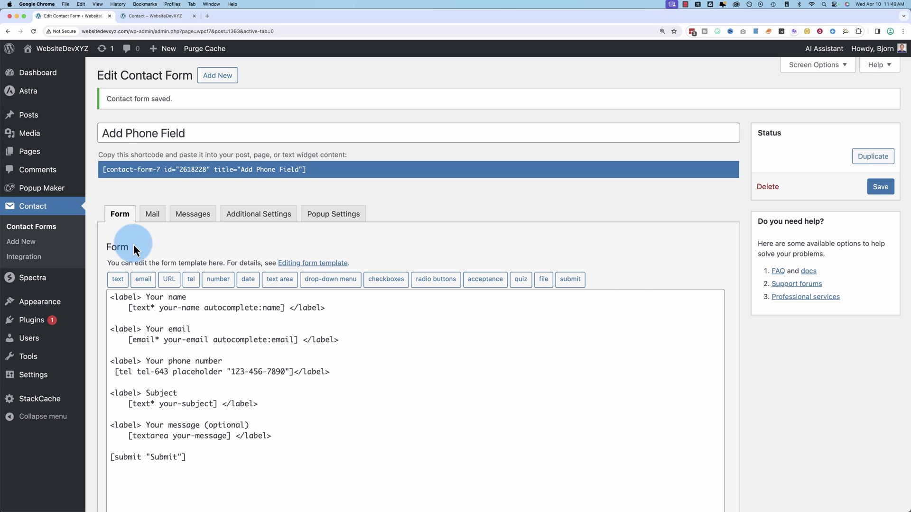
# Open the Mail tab and select the [tel-643] mail-tag in the available tags list
pyautogui.click(152, 215)
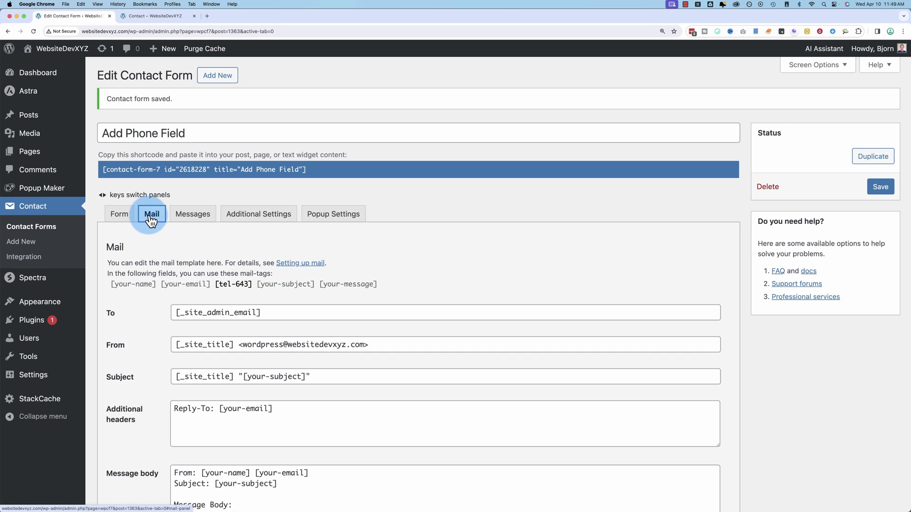
pyautogui.scroll(-2, 144, 355)
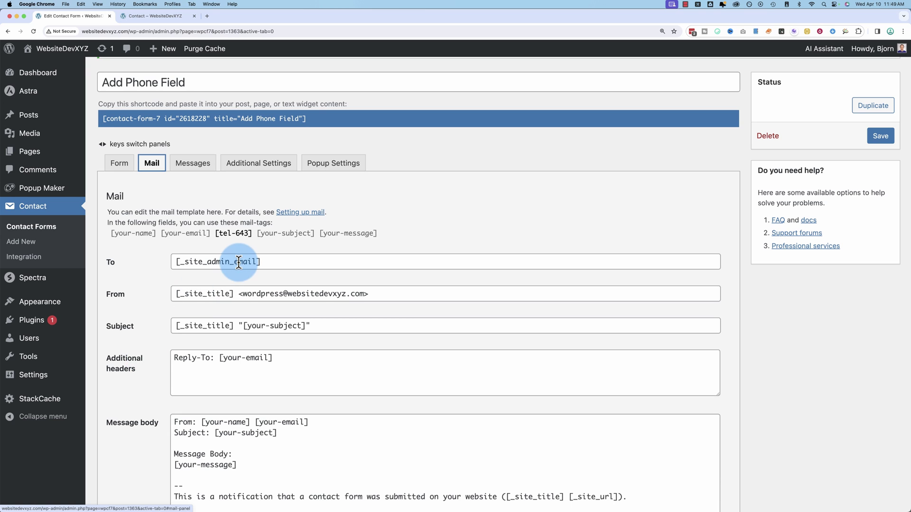
pyautogui.click(338, 168)
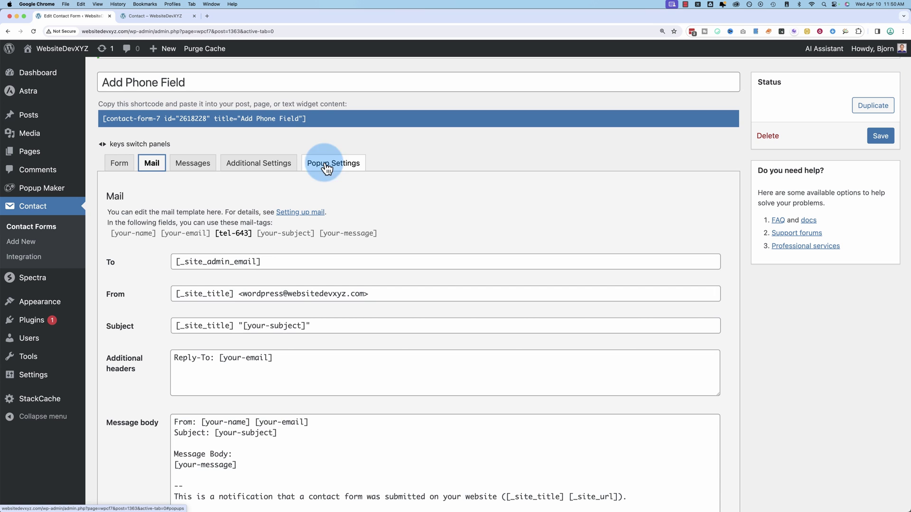
pyautogui.scroll(-2, 150, 288)
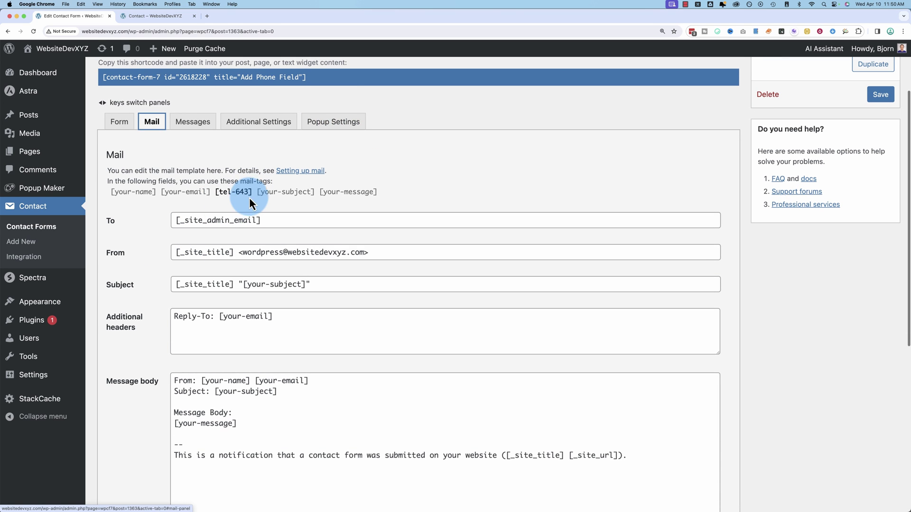
pyautogui.click(221, 194)
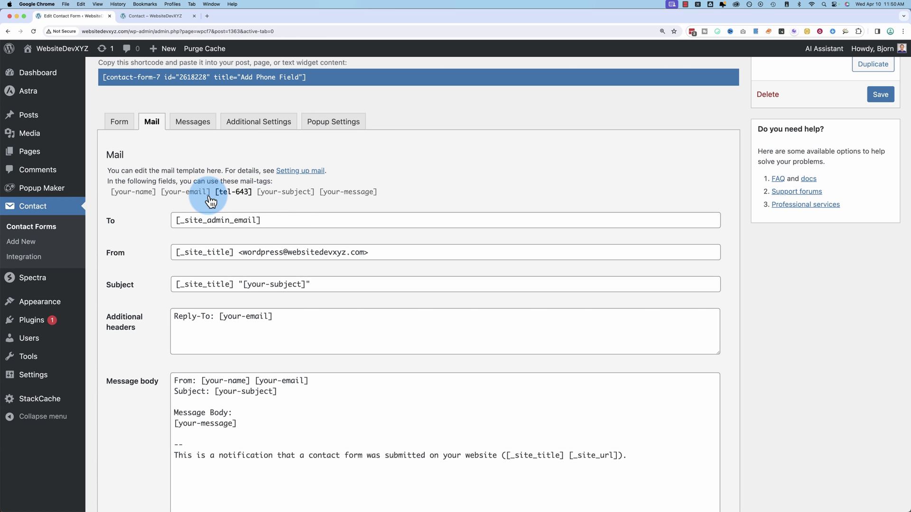
pyautogui.click(214, 198)
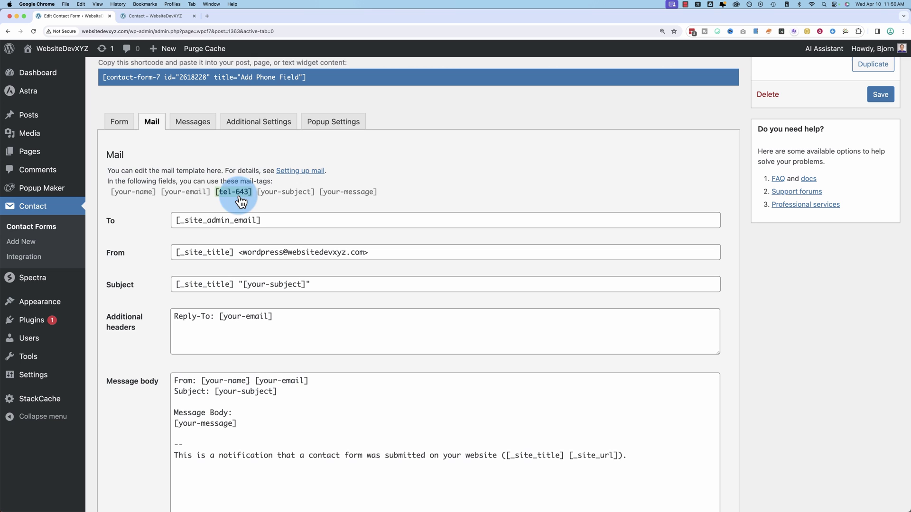
pyautogui.click(217, 197)
pyautogui.press('super+c')
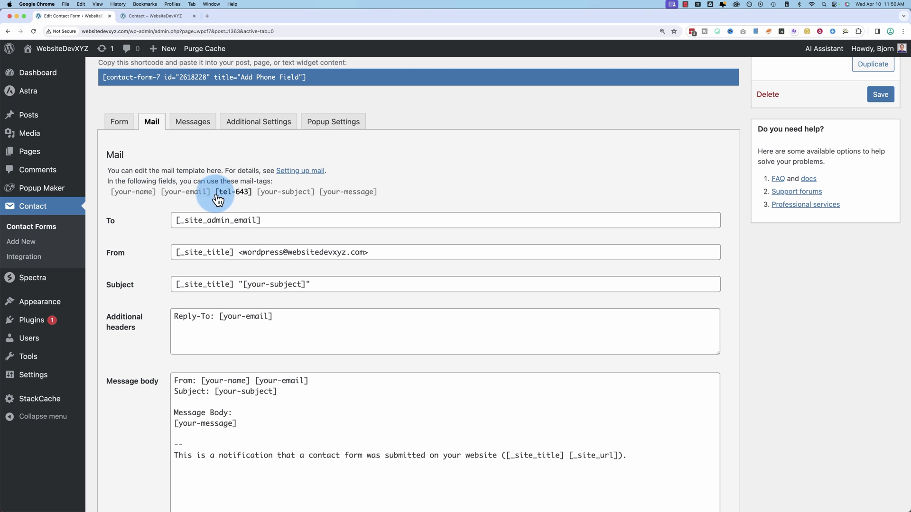
# Copy [tel-643], add 'Phone number: [tel-643]' to the message body, and save
pyautogui.rightClick(228, 192)
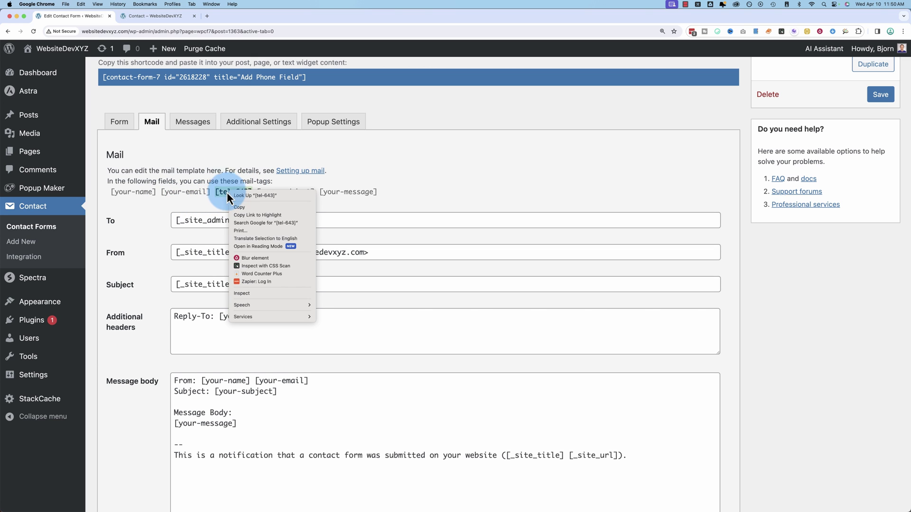
pyautogui.click(237, 208)
pyautogui.scroll(-4, 188, 325)
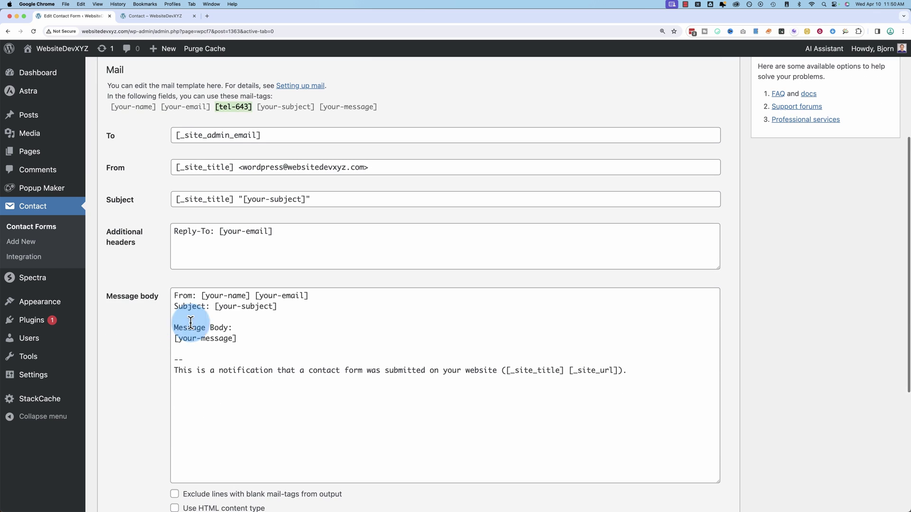
pyautogui.click(254, 320)
pyautogui.write('Phone')
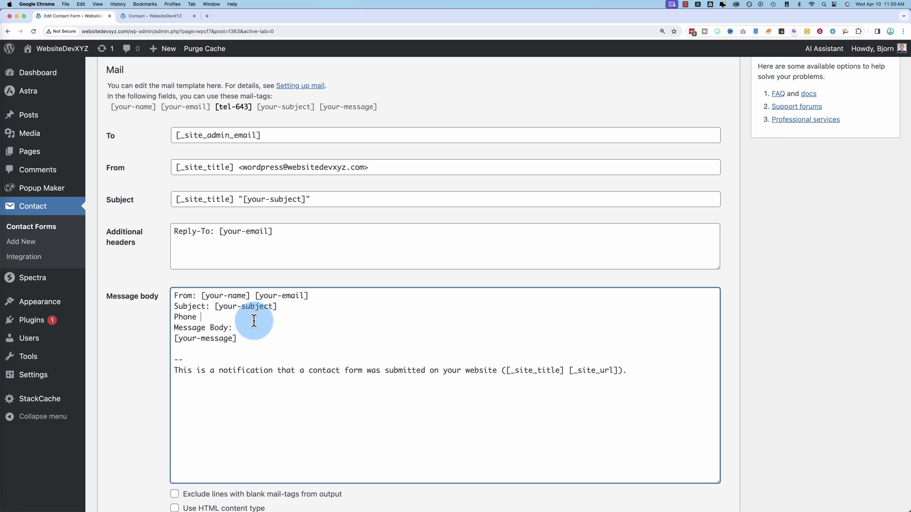
pyautogui.write(' number:')
pyautogui.press('super+v')
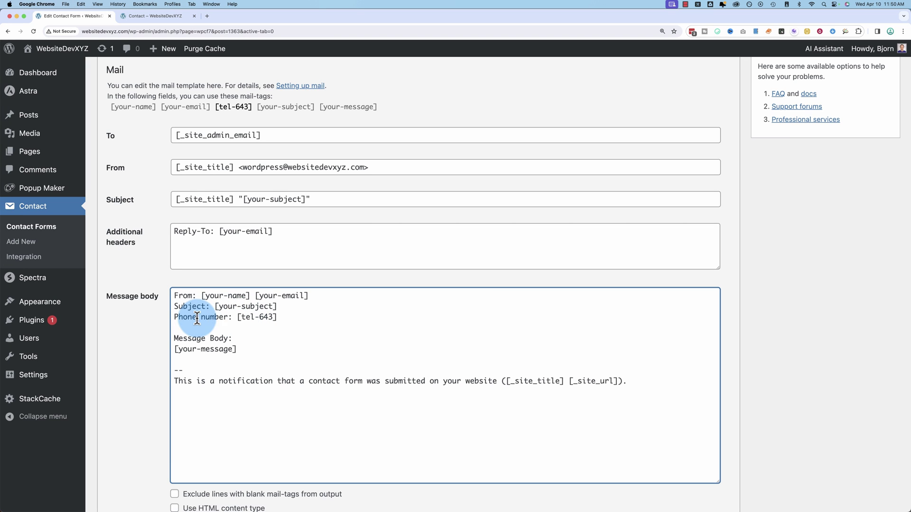
pyautogui.scroll(5, 758, 275)
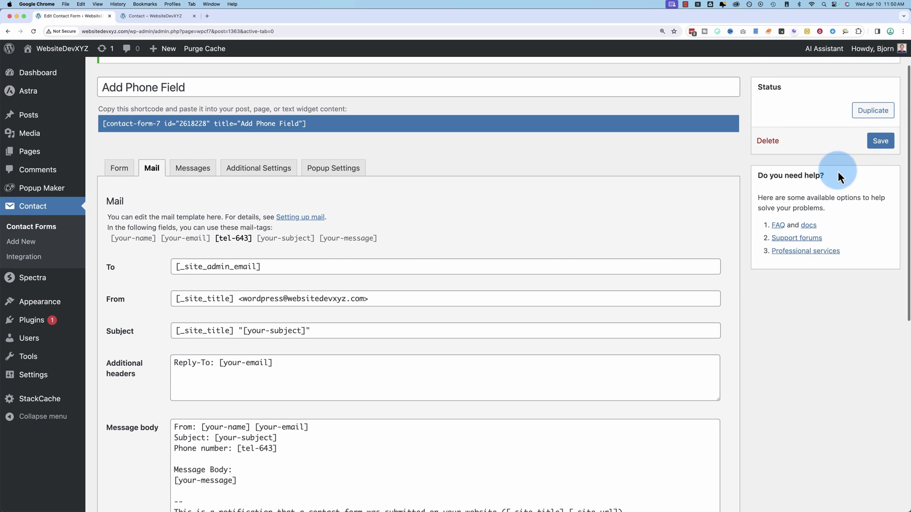
pyautogui.click(881, 141)
# Reload the live Contact page and fill in the name and e-mail fields
pyautogui.click(163, 20)
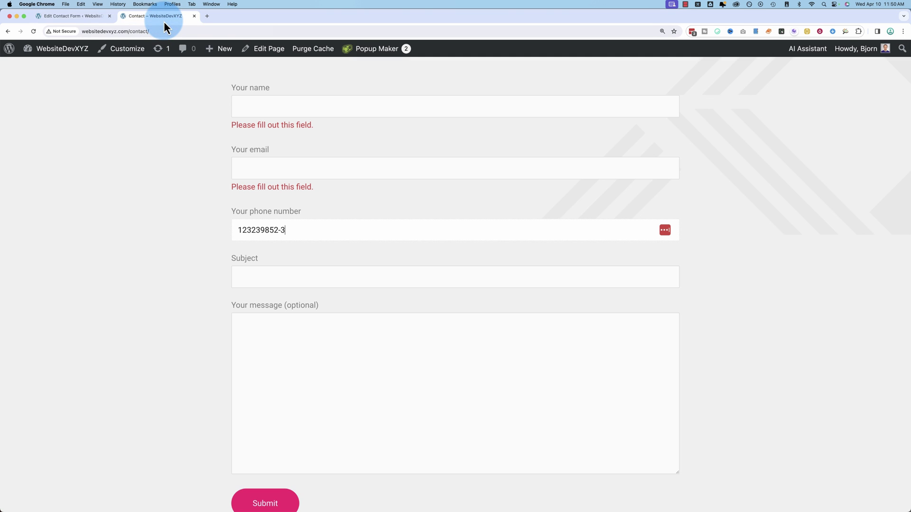
pyautogui.click(44, 34)
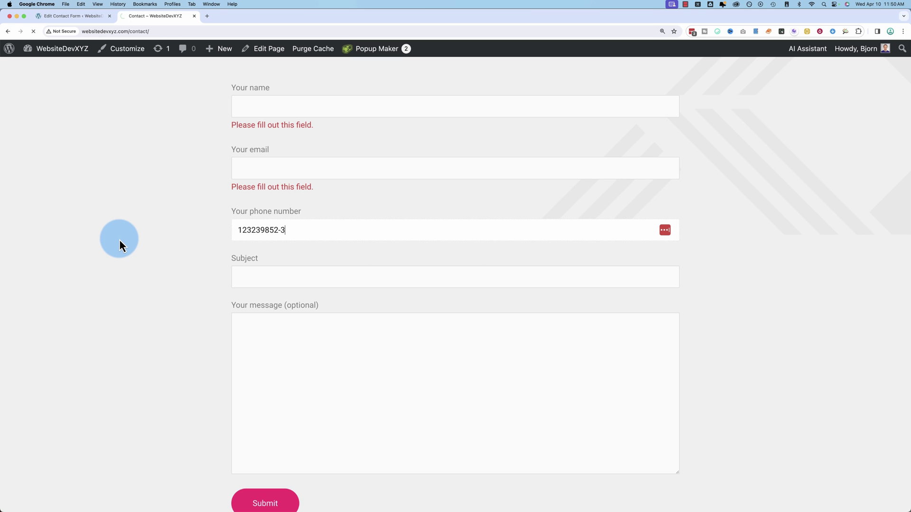
pyautogui.scroll(2, 217, 266)
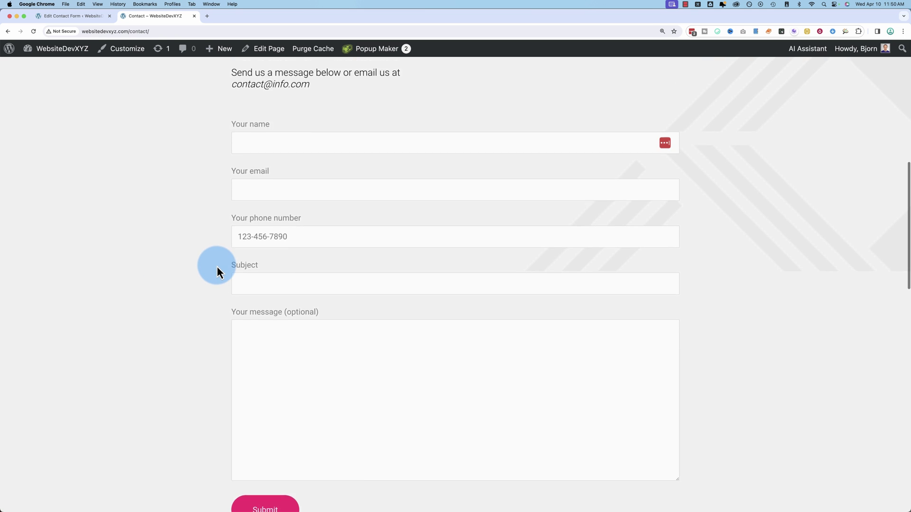
pyautogui.scroll(-2, 273, 112)
pyautogui.click(273, 107)
pyautogui.click(276, 122)
pyautogui.click(279, 148)
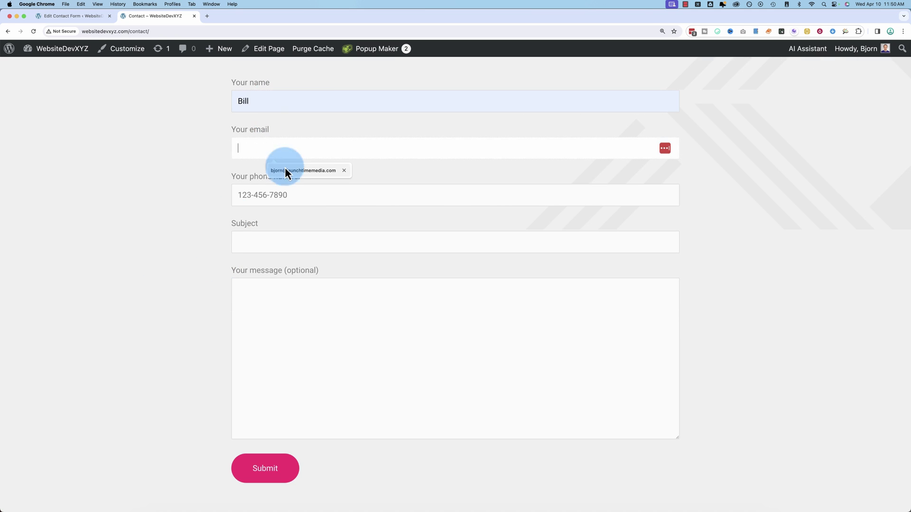
pyautogui.click(284, 167)
pyautogui.click(282, 150)
pyautogui.write('earninglab.com')
pyautogui.click(278, 190)
pyautogui.write('123-456-7890')
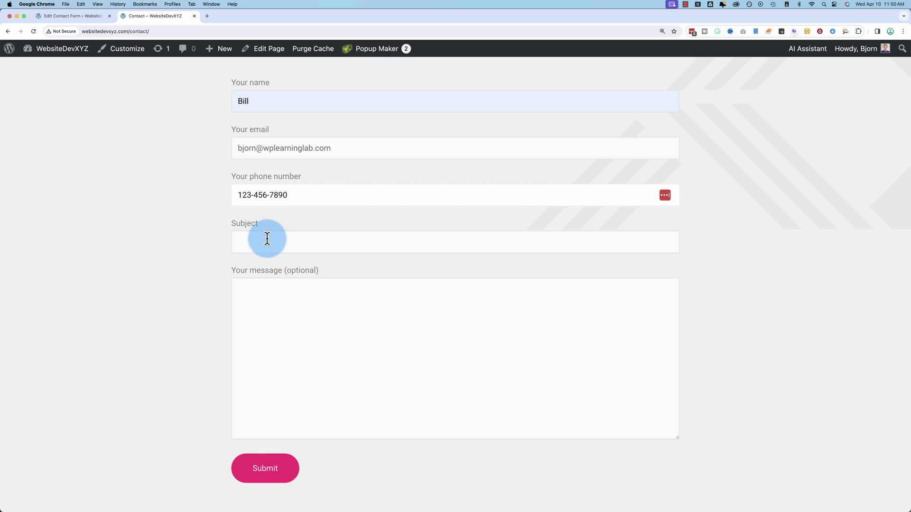
pyautogui.click(264, 237)
pyautogui.click(279, 289)
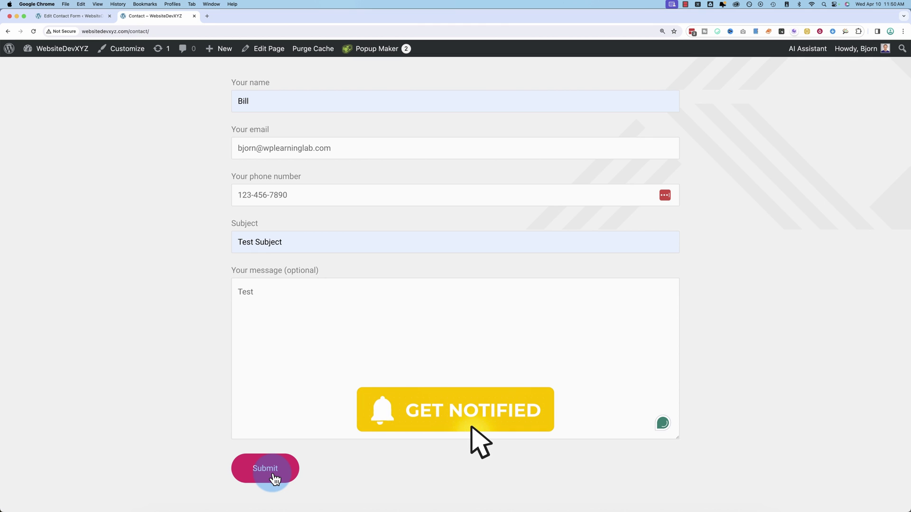
pyautogui.click(274, 477)
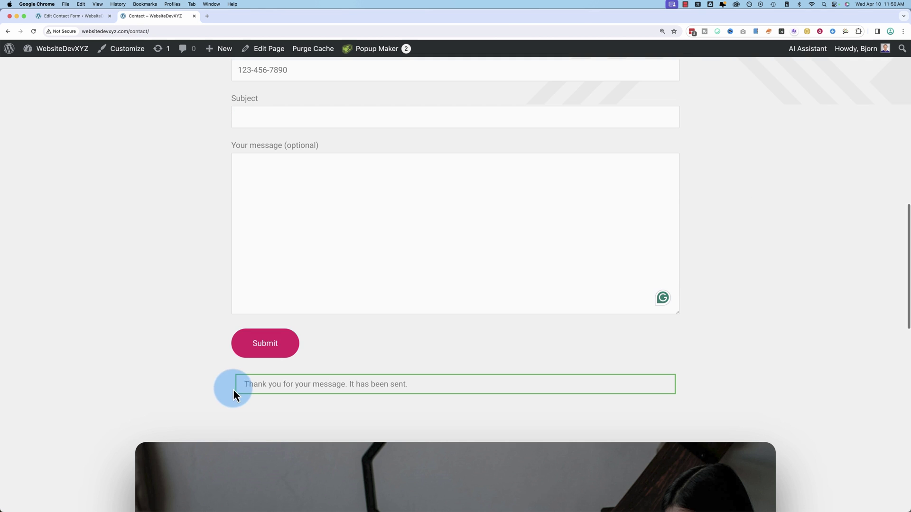
pyautogui.moveTo(234, 392); pyautogui.dragTo(518, 387)
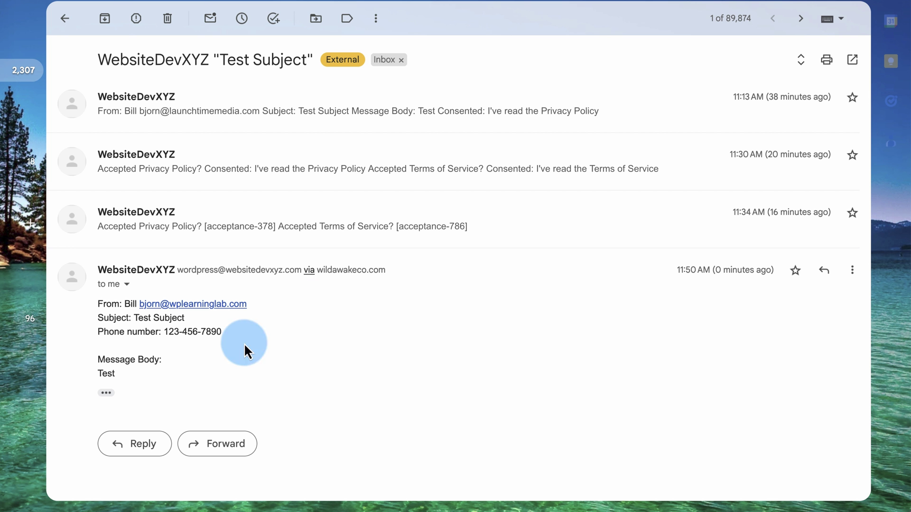
pyautogui.scroll(-1, 124, 343)
pyautogui.scroll(1, 247, 204)
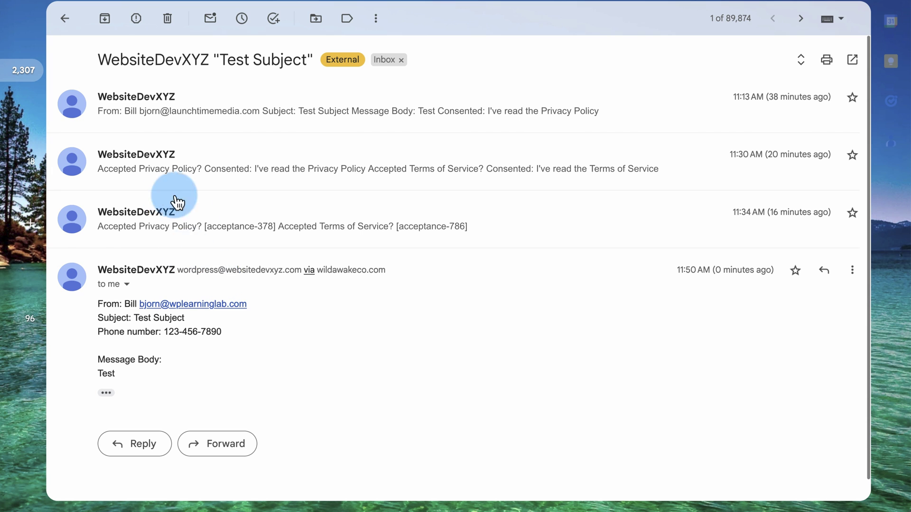
pyautogui.scroll(-1, 287, 334)
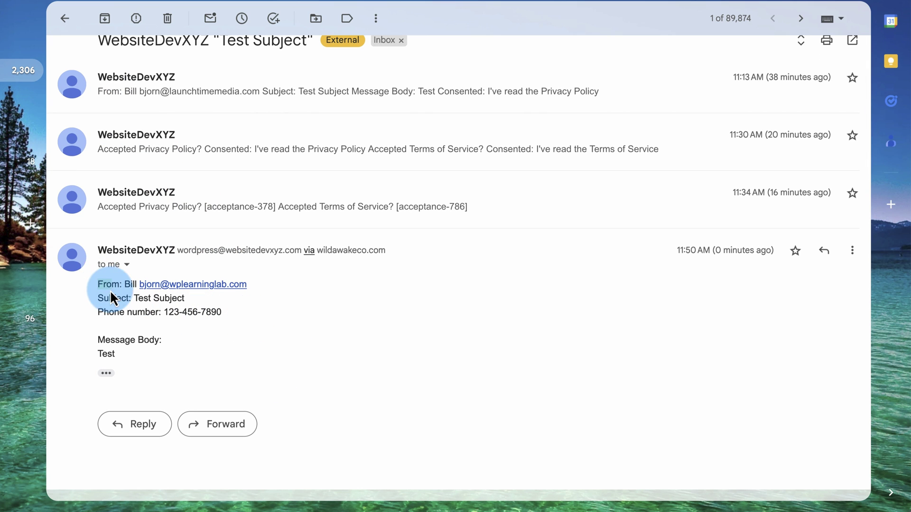
pyautogui.moveTo(99, 311); pyautogui.dragTo(304, 319)
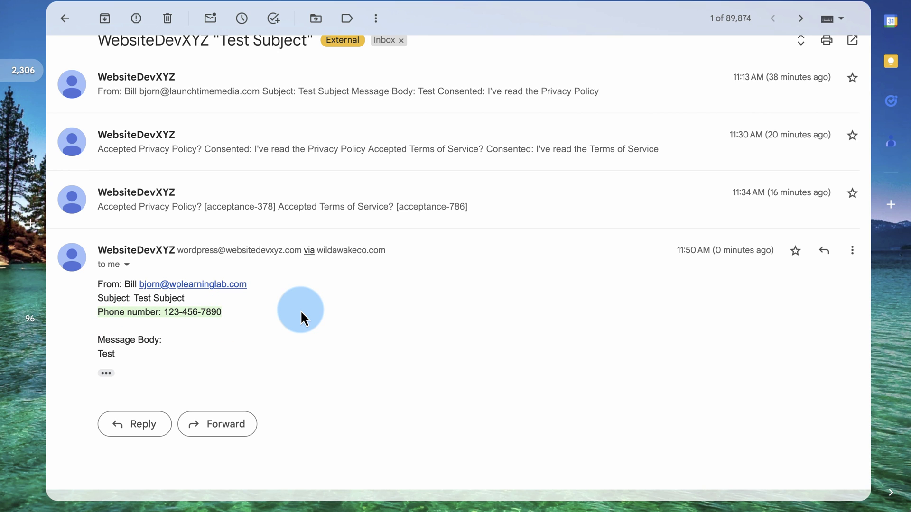